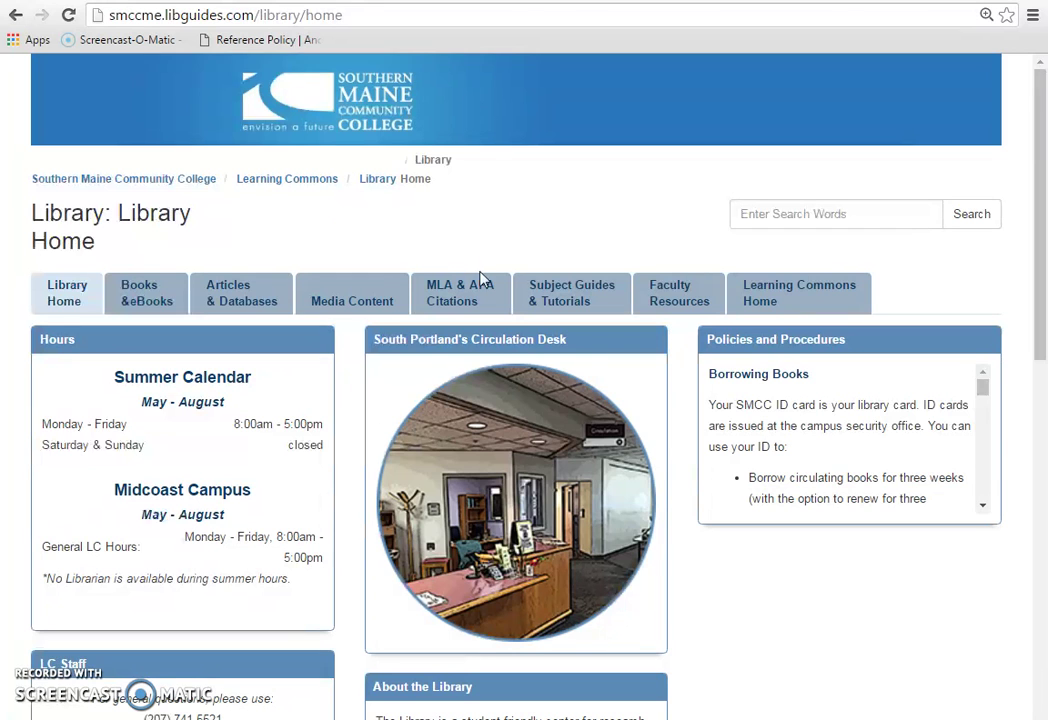
Open the NoodleTools sign-in page from the library's MLA & APA Citations guide.
left_click(497, 306)
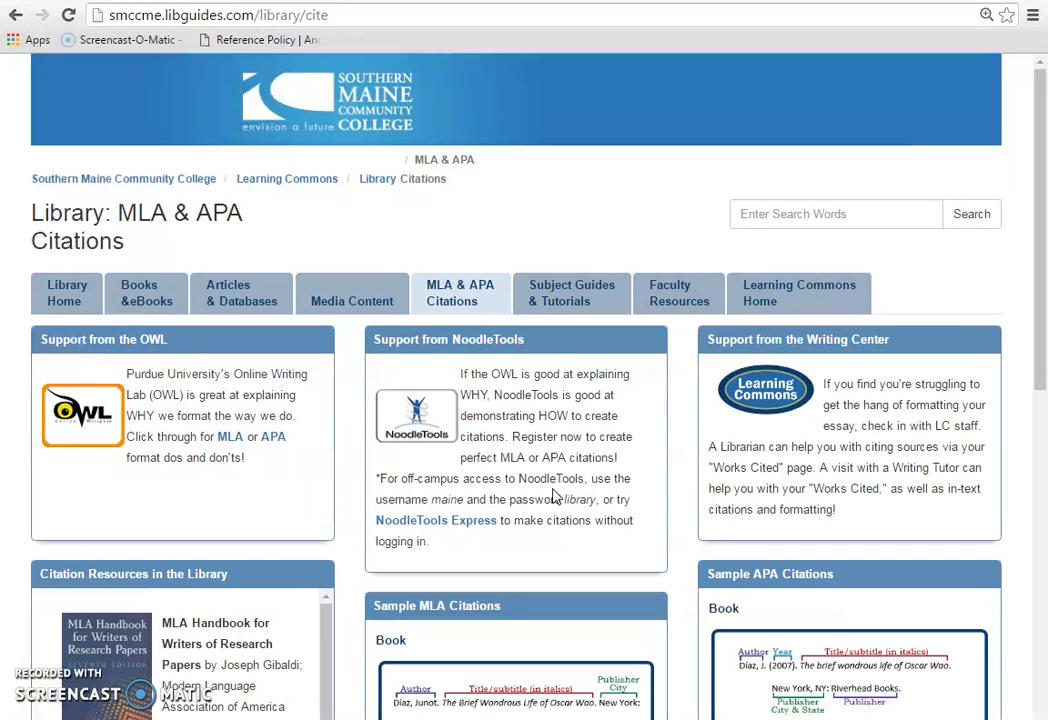
left_click(430, 422)
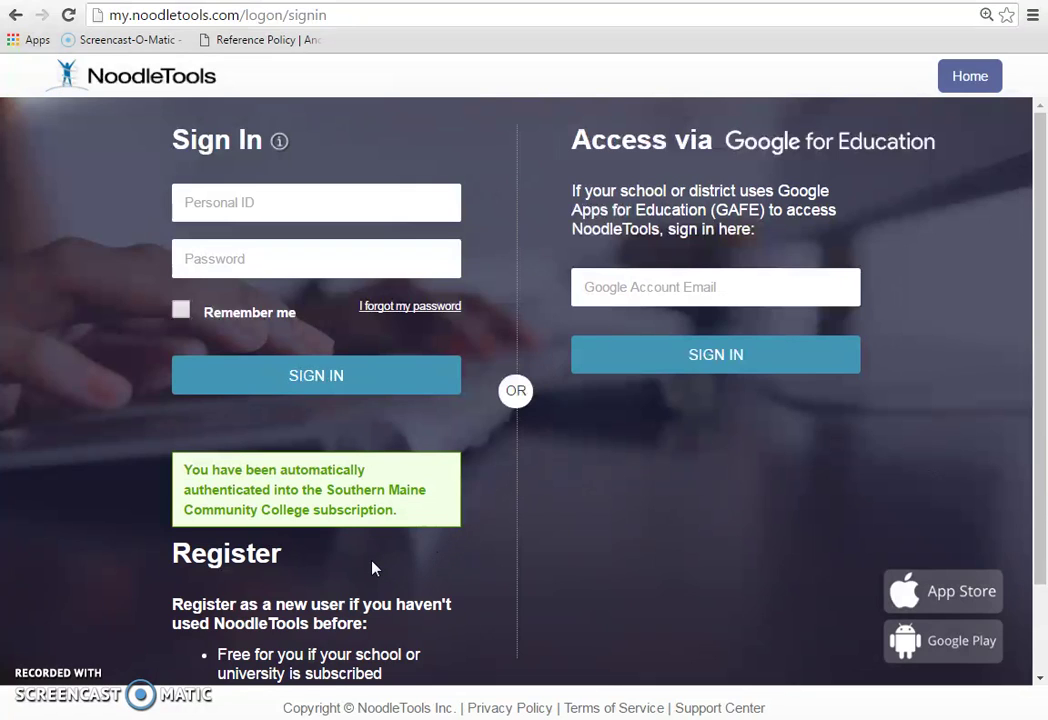
Sign in to NoodleTools with the personal ID and account password.
left_click(307, 198)
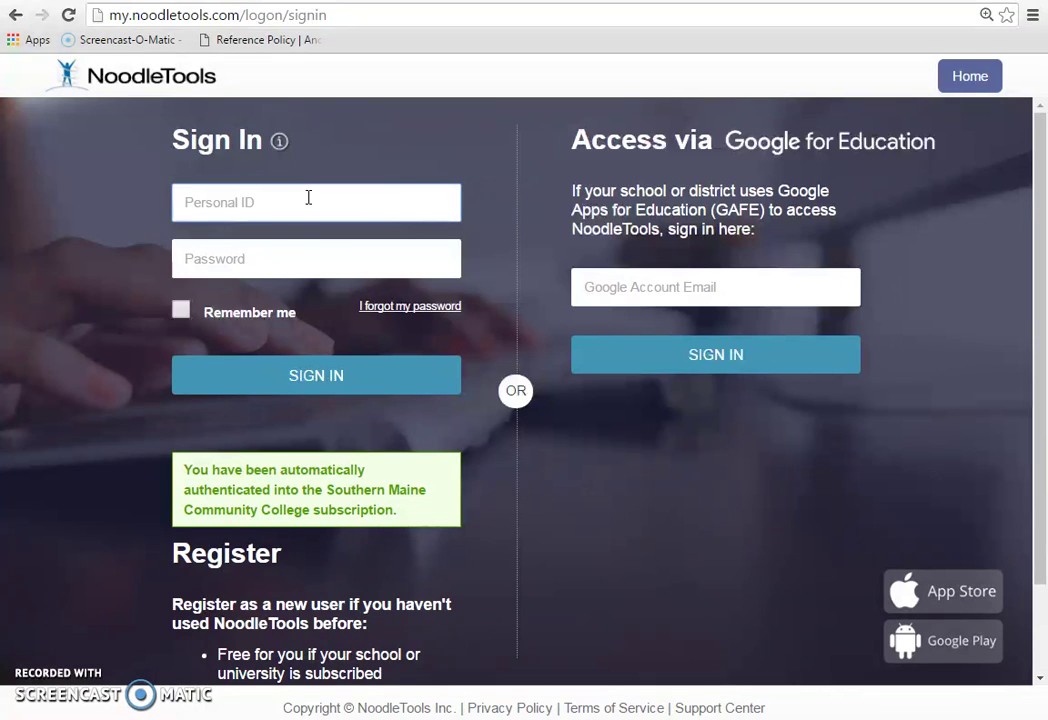
type("miketeavee")
key("Tab")
type("••••")
key("Return")
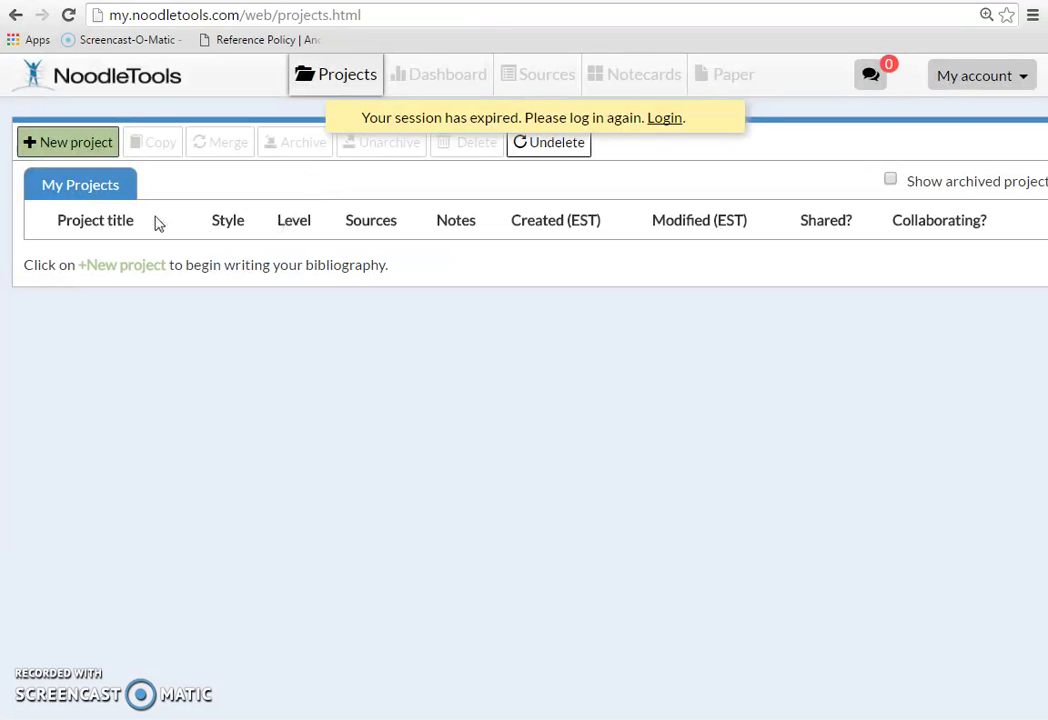
Create a new MLA Advanced project titled HISTORY.
left_click(104, 145)
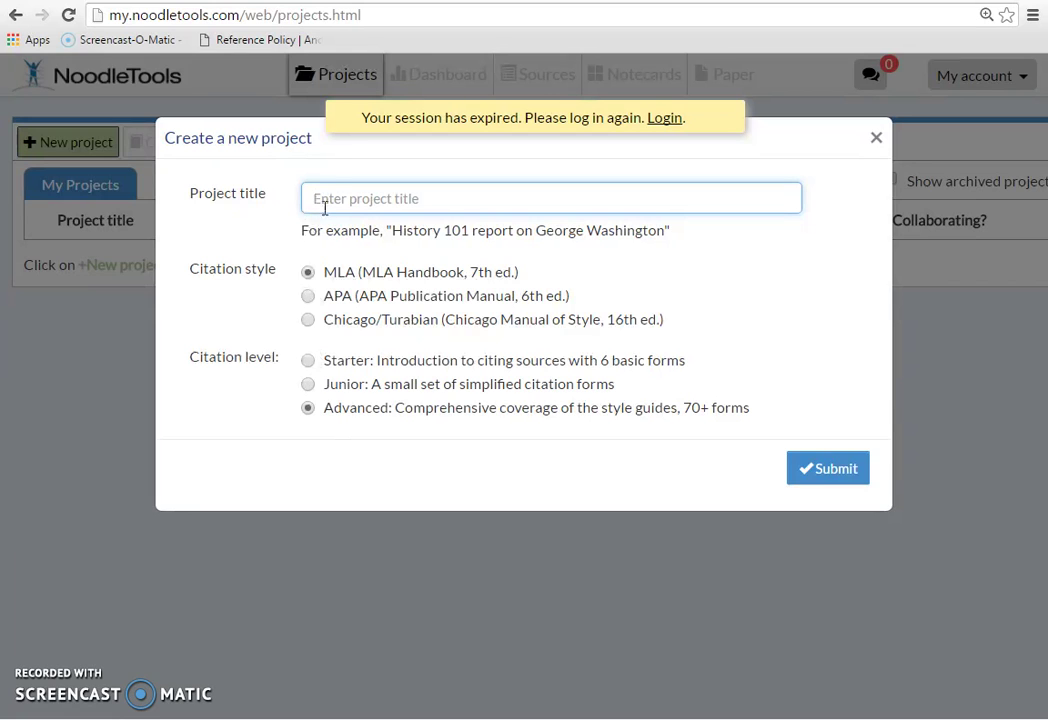
type("HISTORY")
key("Return")
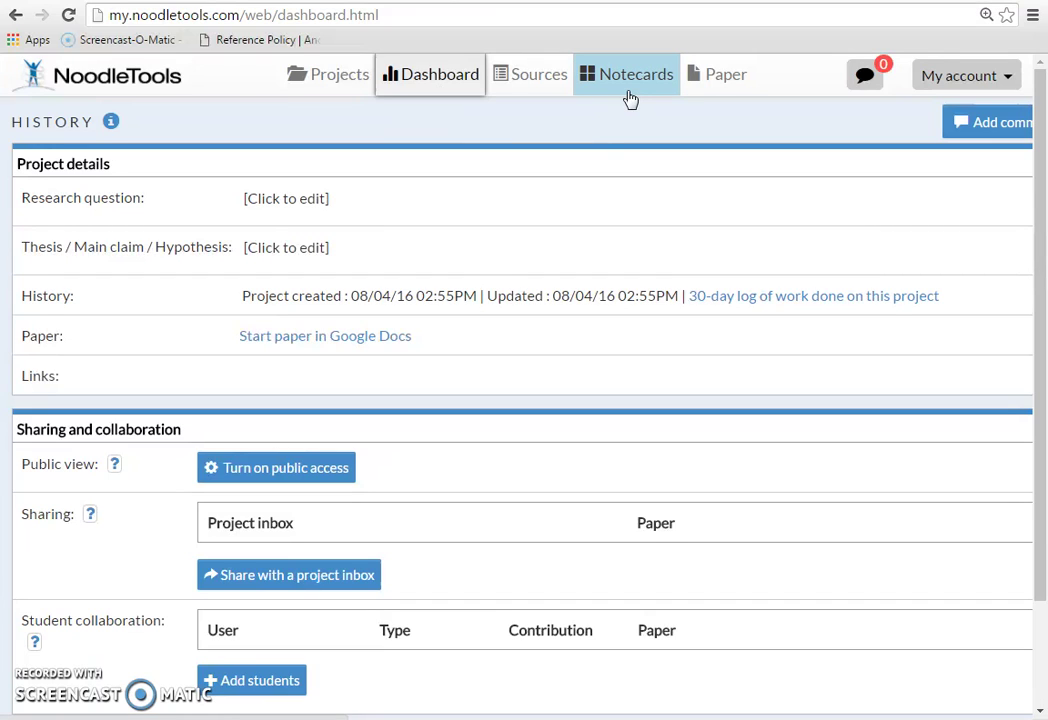
left_click(711, 95)
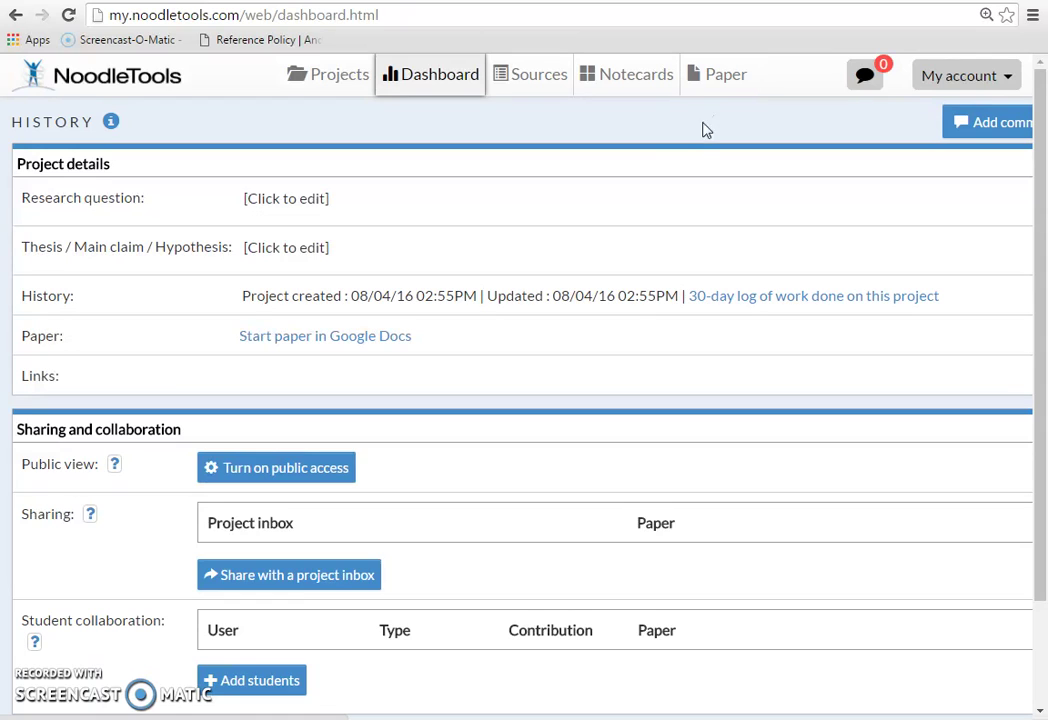
Start a new citation for a print (in-hand) book chapter or section in HISTORY's sources.
left_click(518, 95)
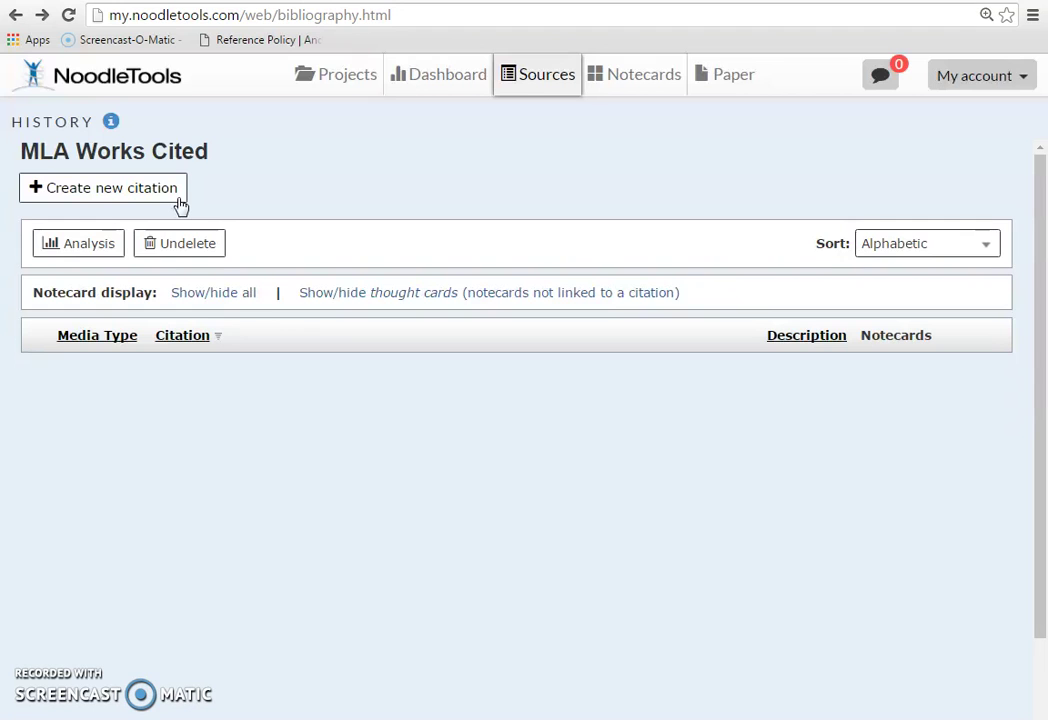
left_click(180, 203)
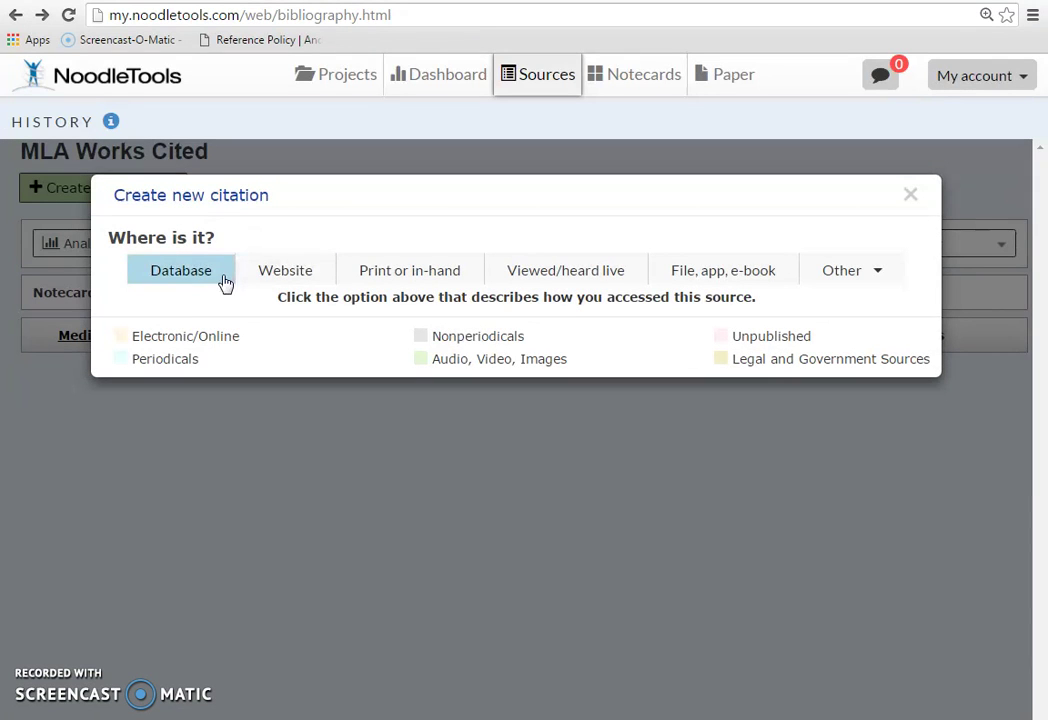
left_click(397, 288)
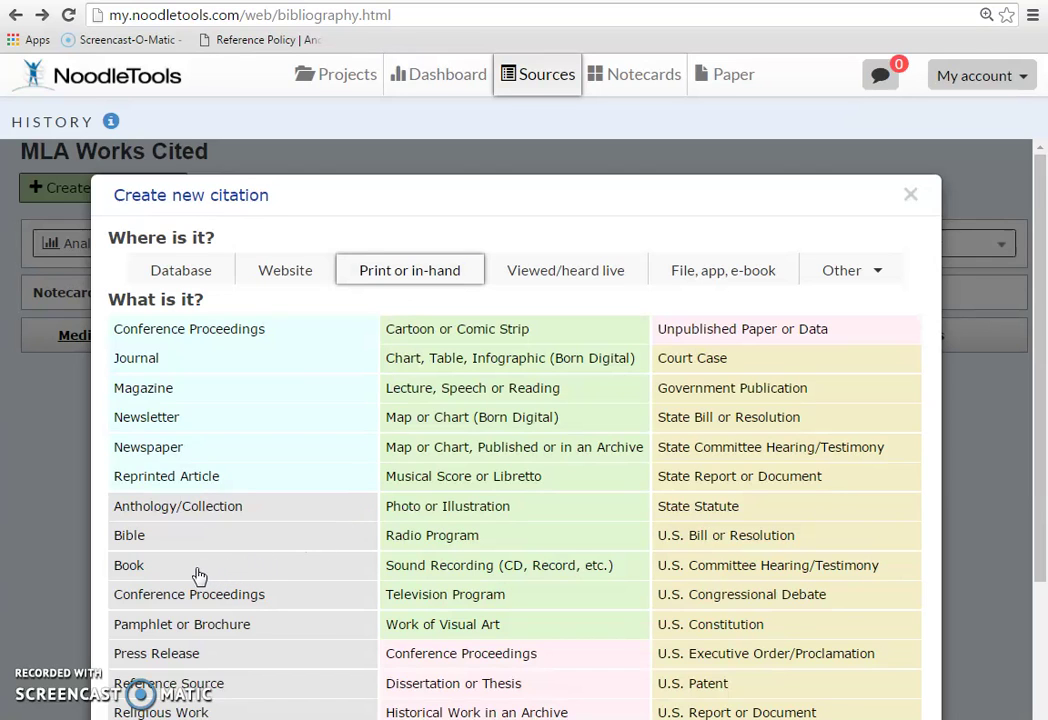
left_click(136, 576)
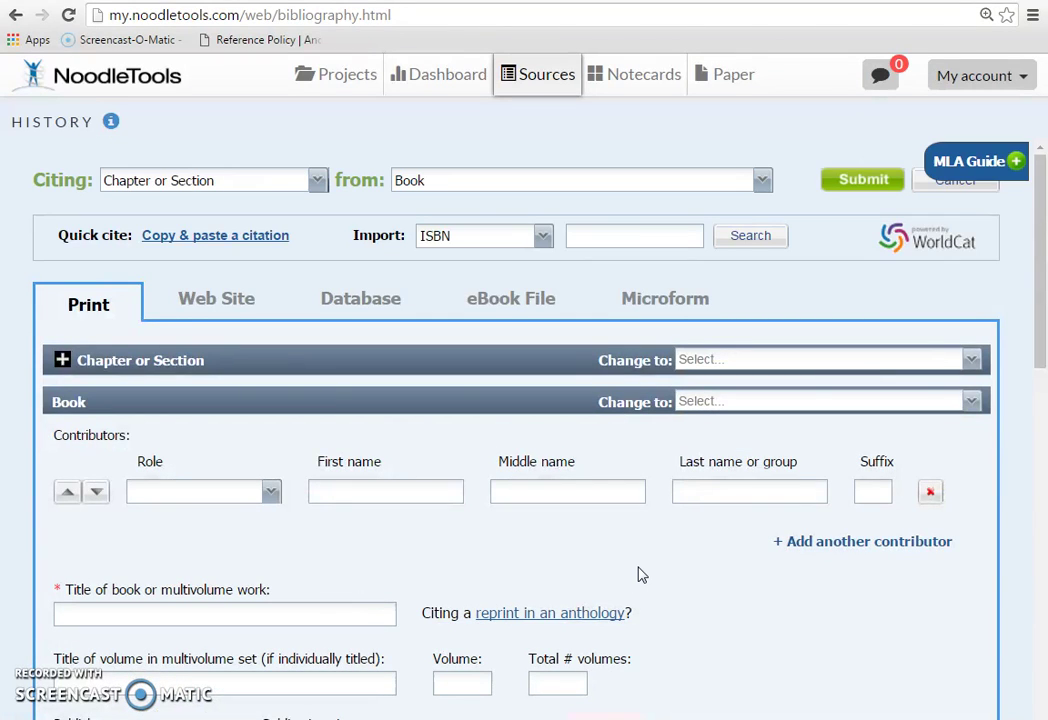
Review the filled-in Reflective Supervision and Leadership book citation form, top to bottom.
scroll(641, 575, "down", 2)
scroll(641, 575, "down", 1)
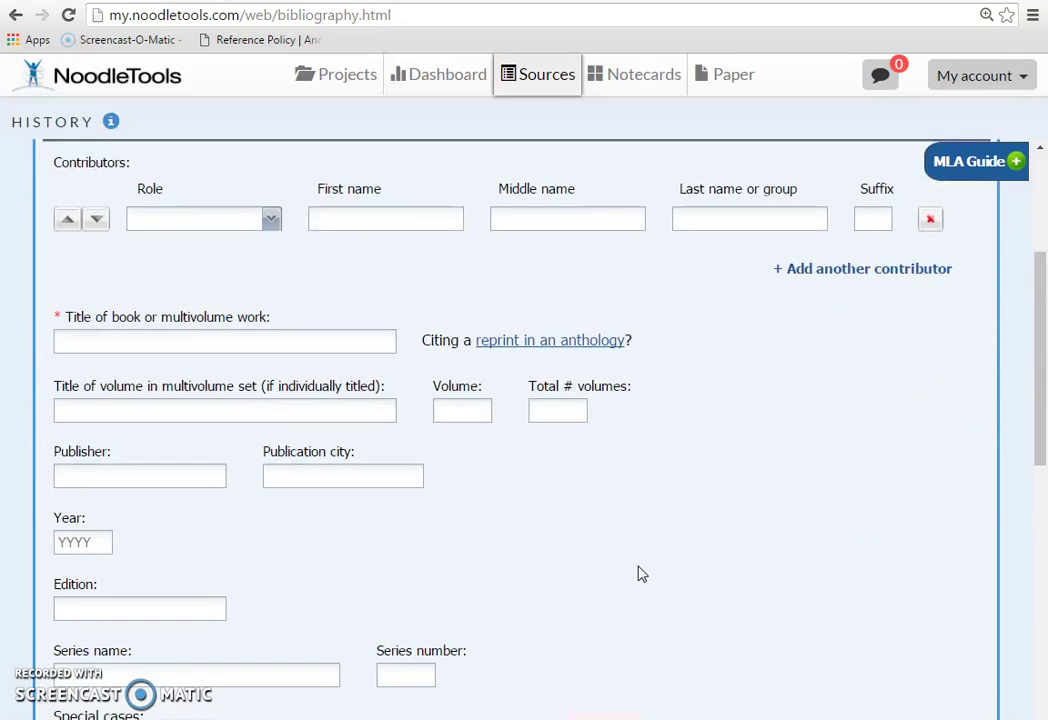
scroll(641, 574, "down", 1)
scroll(641, 574, "up", 1)
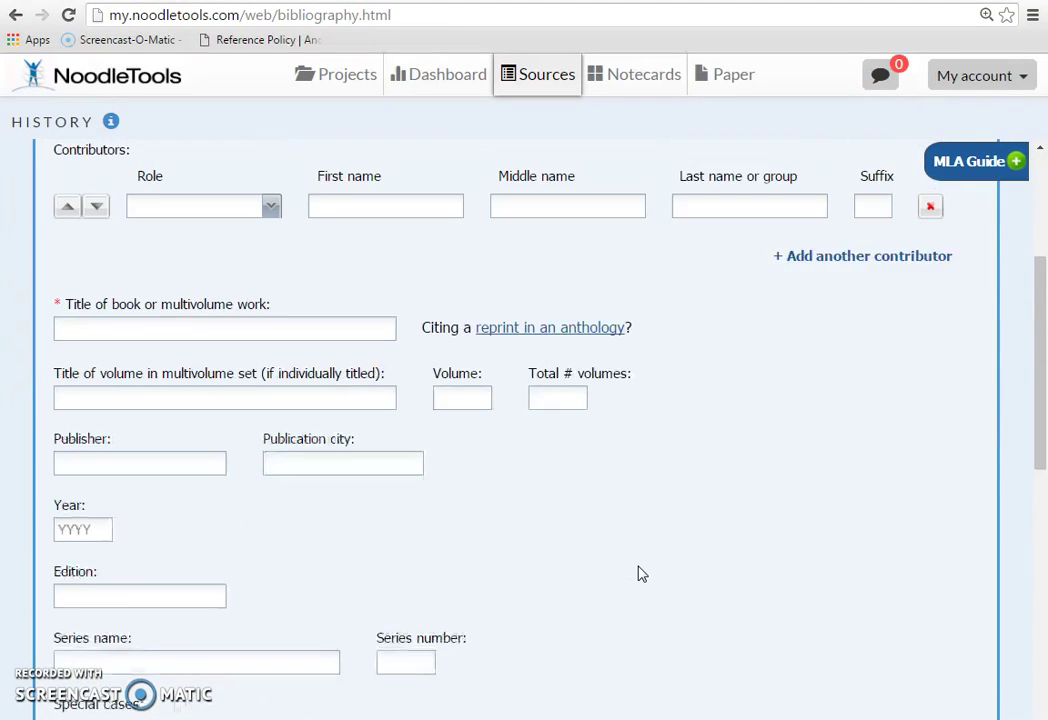
scroll(641, 574, "up", 1)
scroll(641, 574, "up", 1)
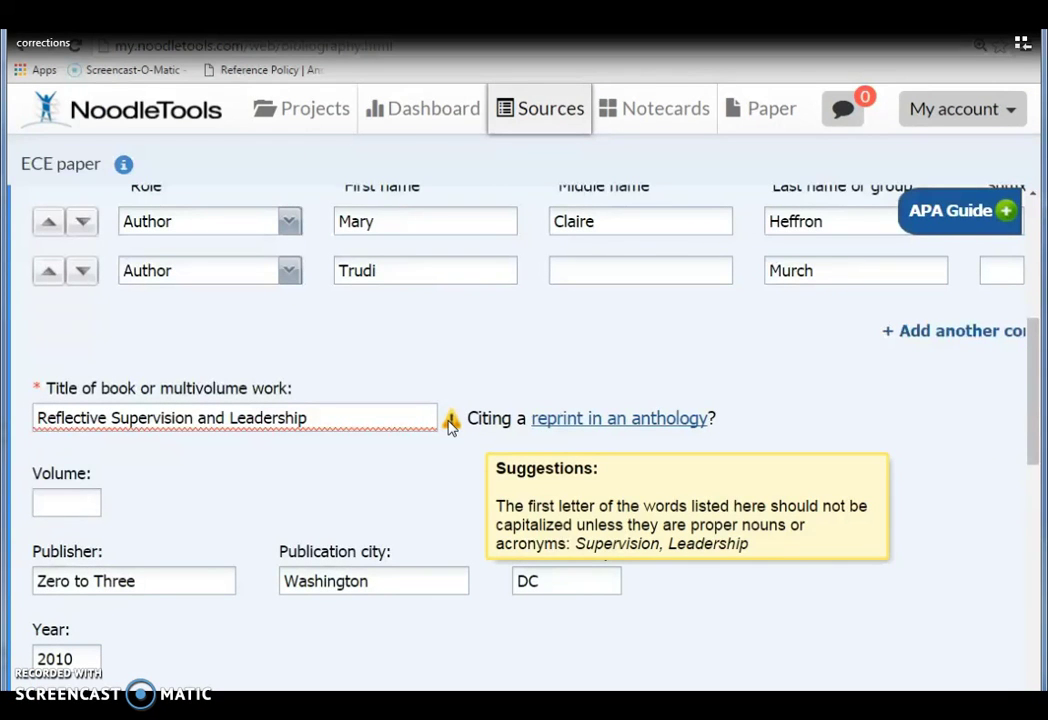
Change the book title to sentence case: 'Reflective supervision and leadership'.
left_click(118, 417)
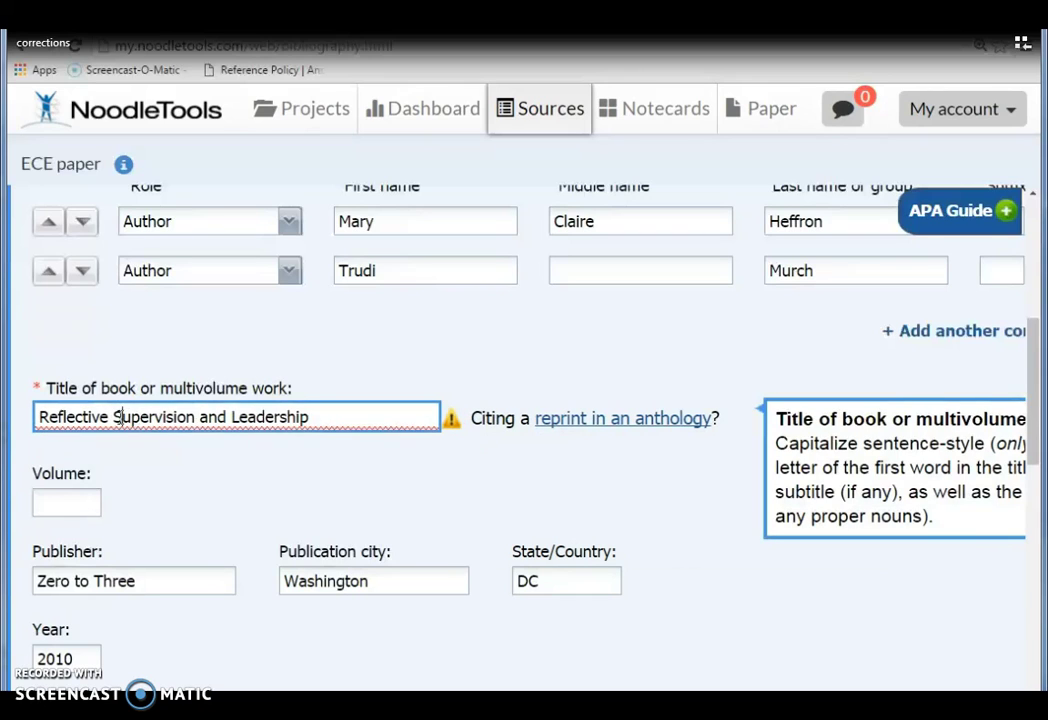
key("BackSpace")
type("s")
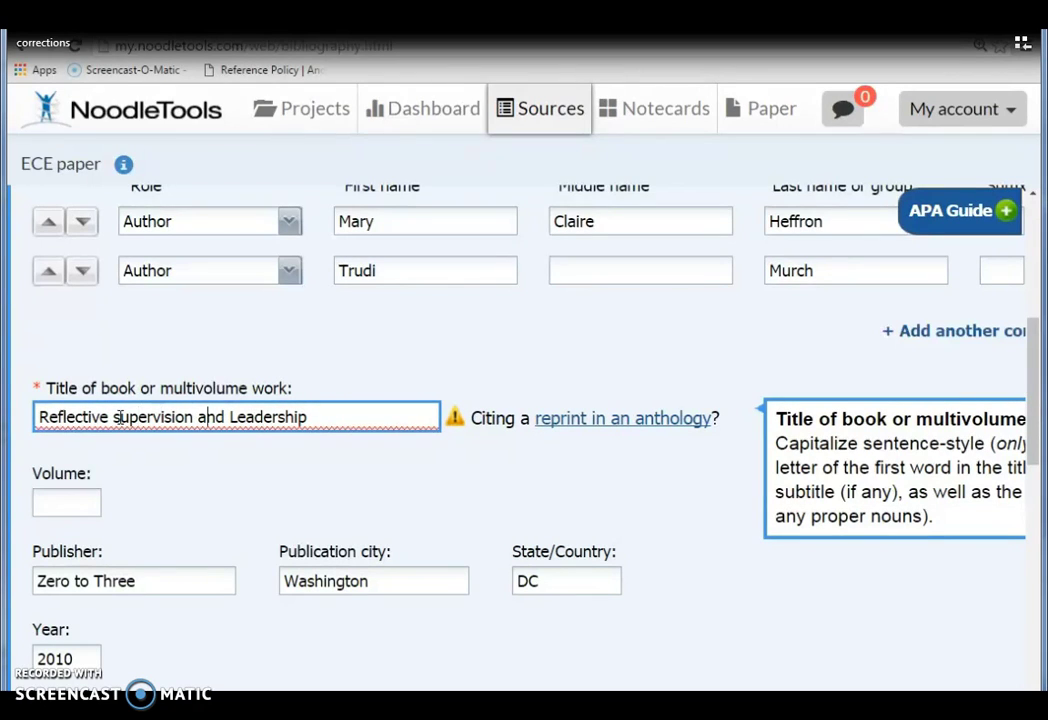
key("Right")
key("Right")
key("Right")
key("BackSpace")
type("l")
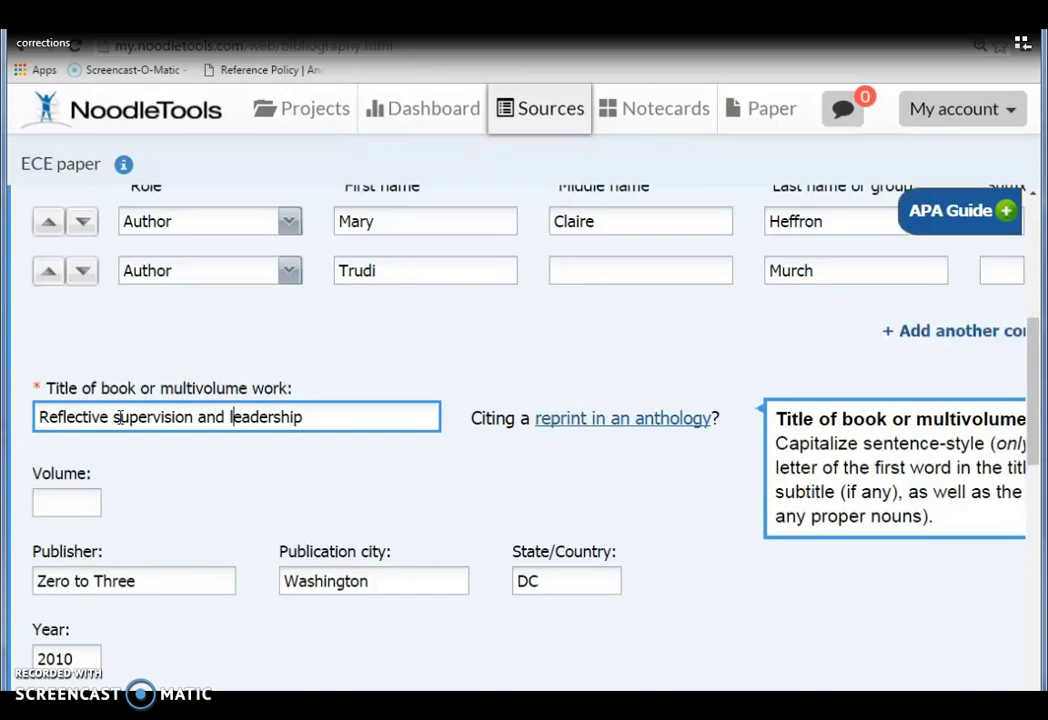
left_click(344, 412)
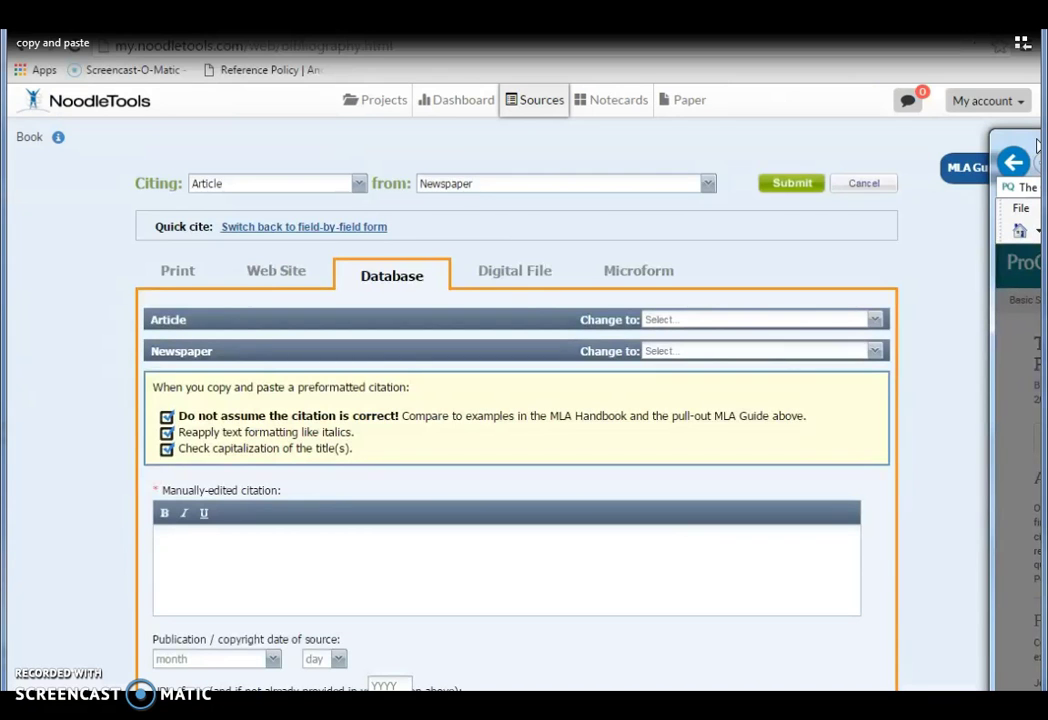
Copy the MLA citation text from the ProQuest cite window.
left_click_drag(1037, 145, 415, 145)
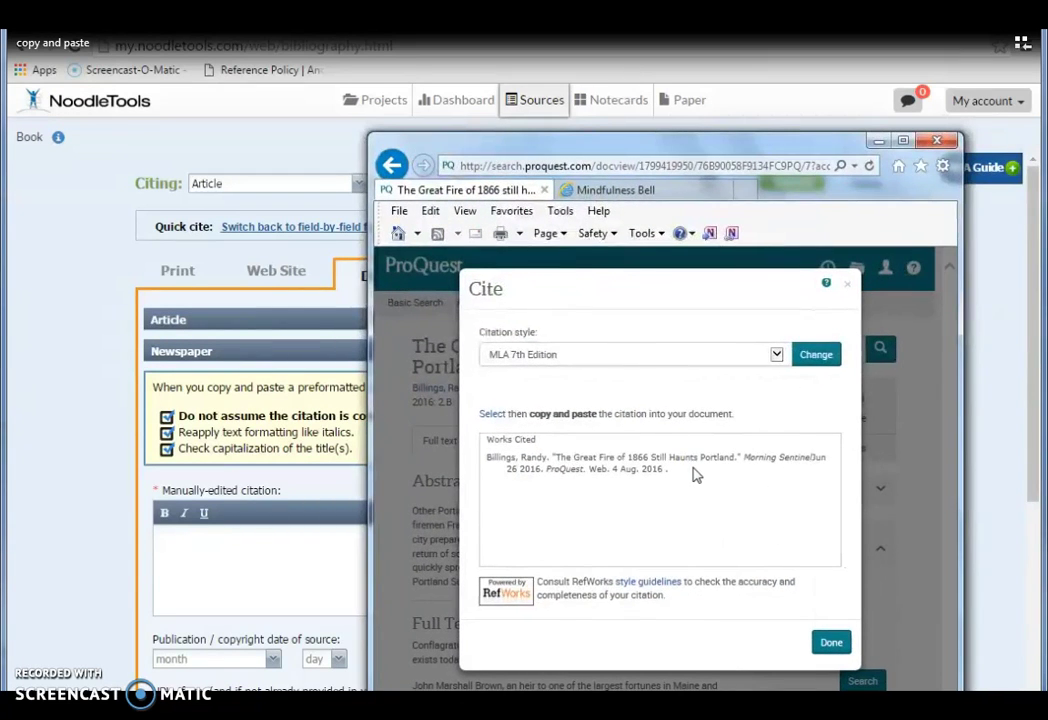
left_click_drag(680, 472, 487, 457)
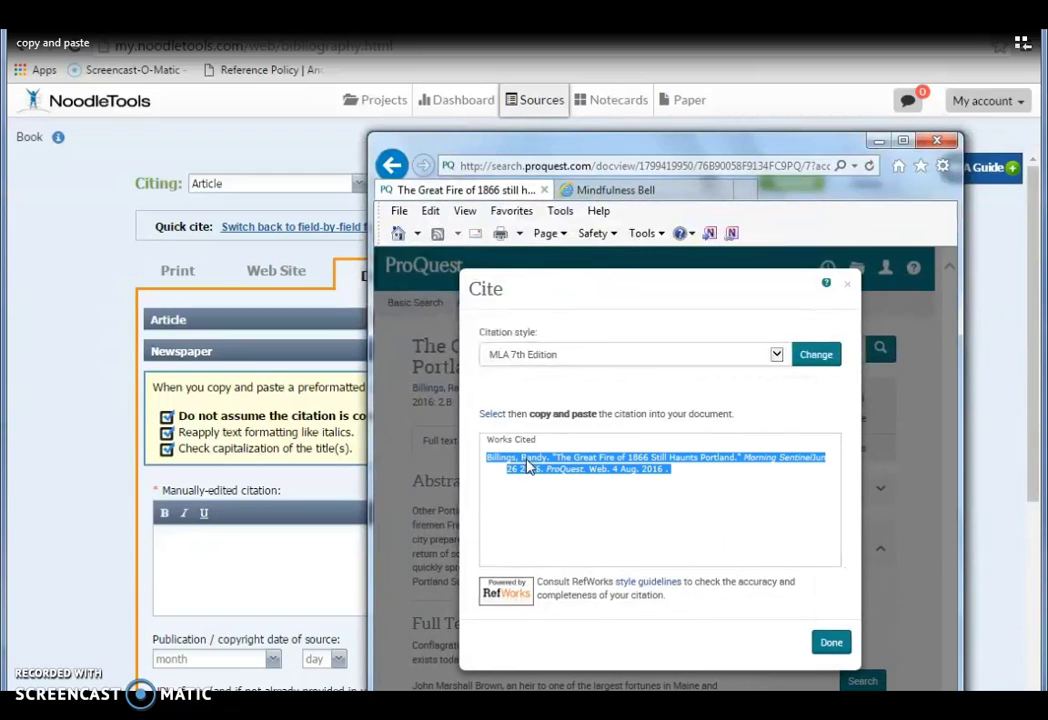
right_click(528, 465)
left_click(568, 492)
Paste the ProQuest citation as plain text into the citation box and submit it.
left_click(295, 571)
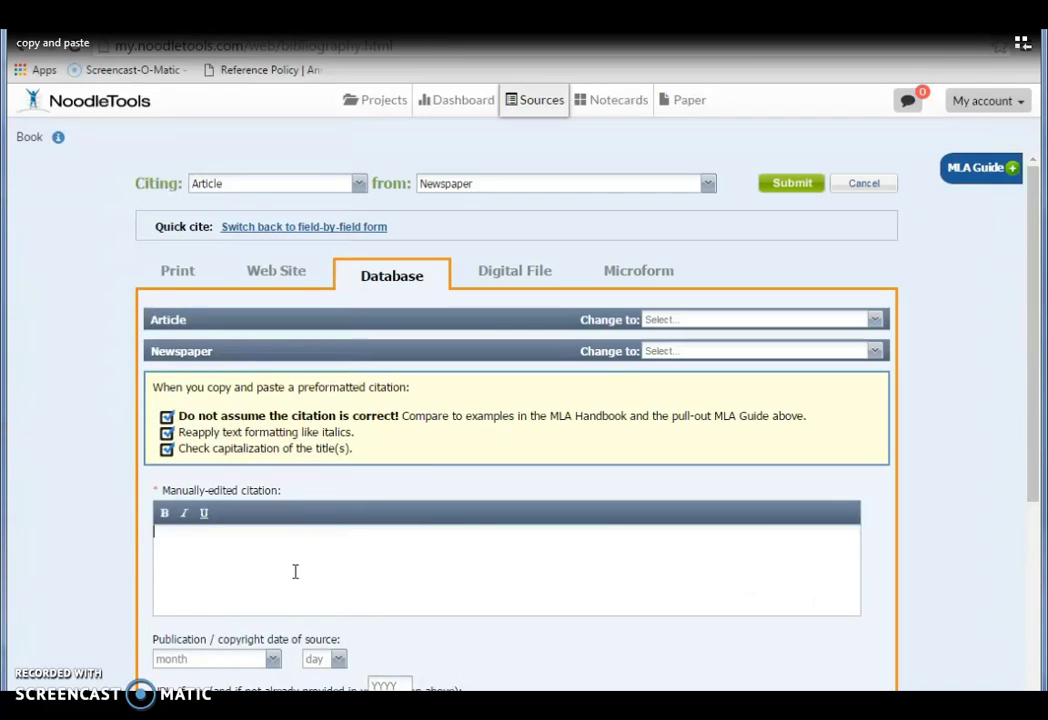
right_click(295, 571)
left_click(335, 452)
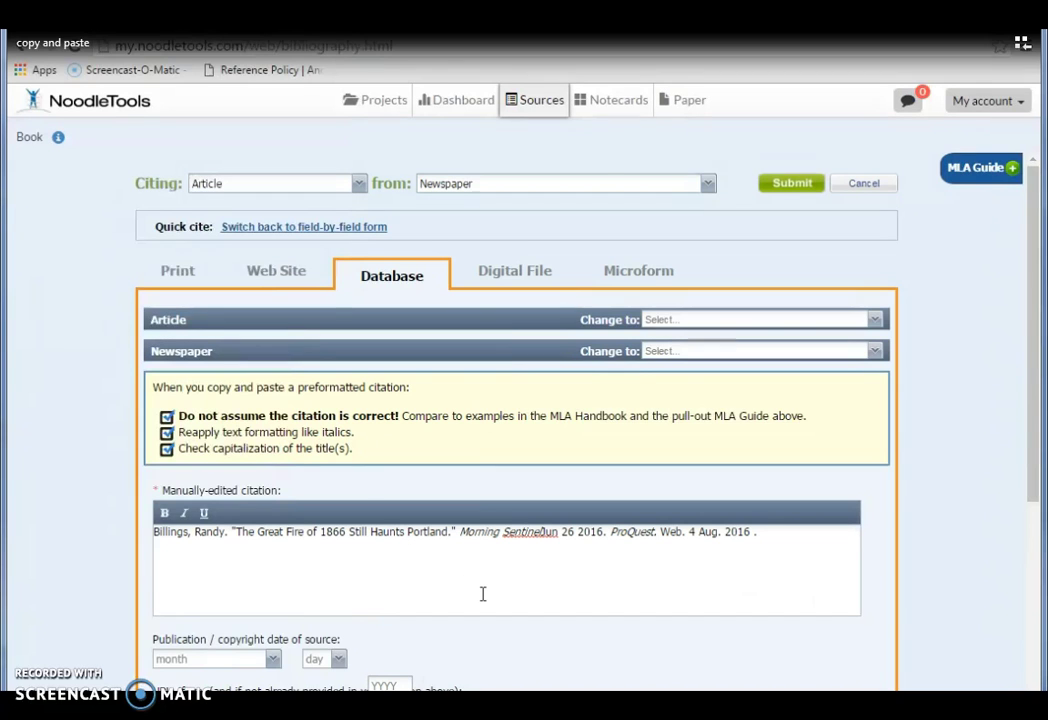
scroll(482, 594, "down", 1)
scroll(482, 594, "down", 2)
scroll(482, 594, "down", 2)
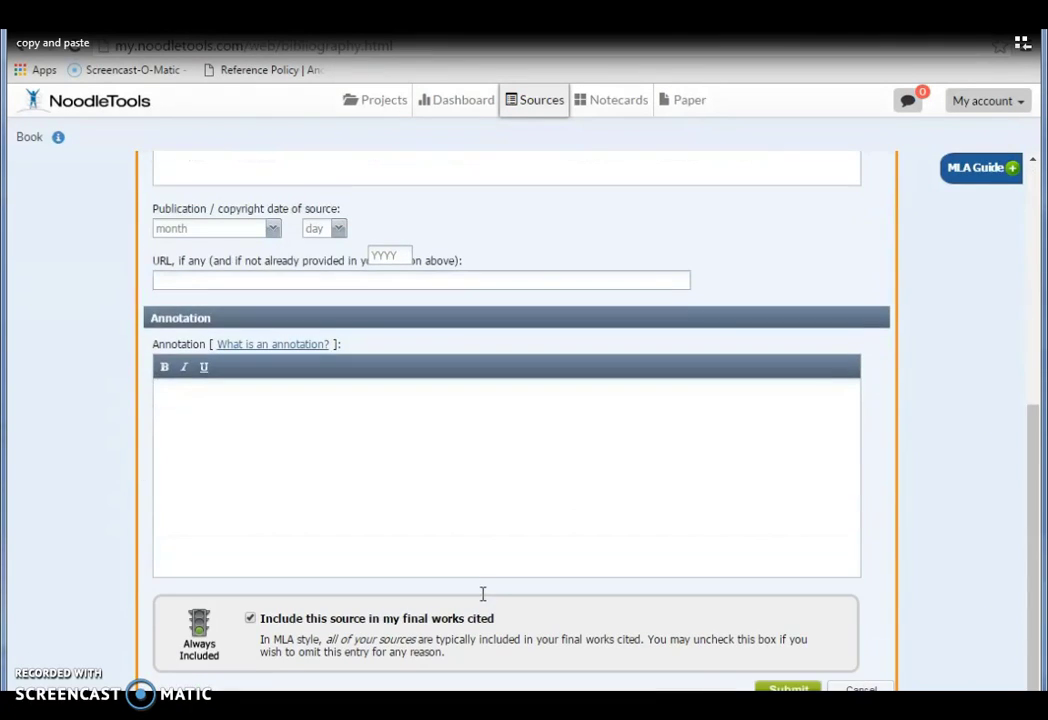
left_click(786, 689)
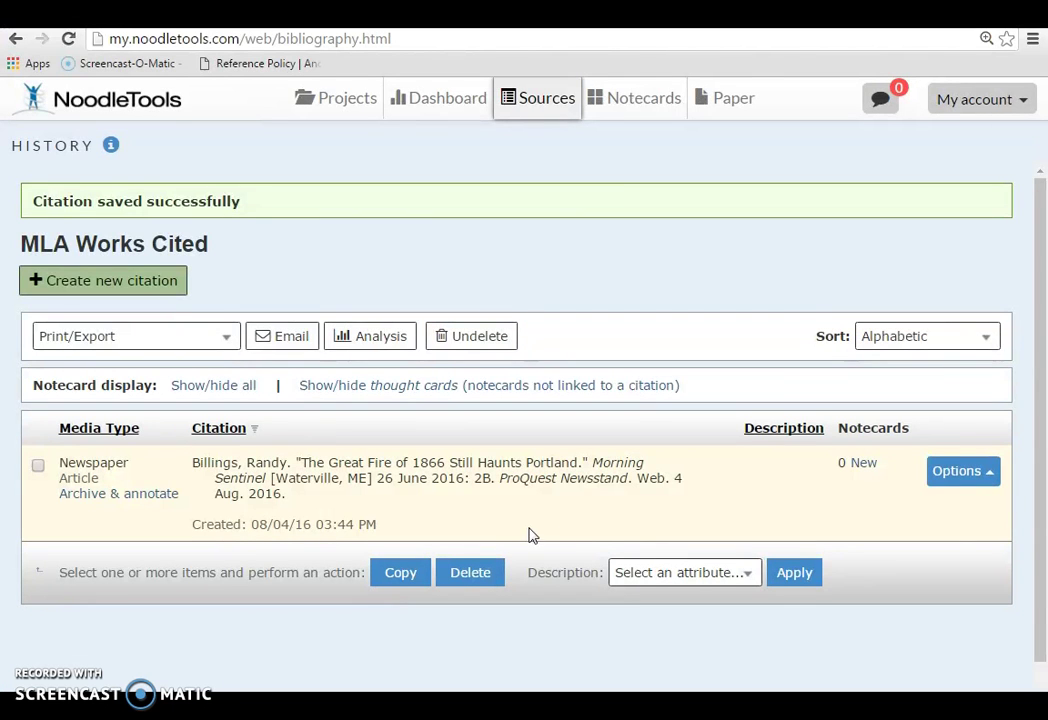
Show the MLA in-text reference for the Pew Research Center source via Print/Export options.
left_click(219, 346)
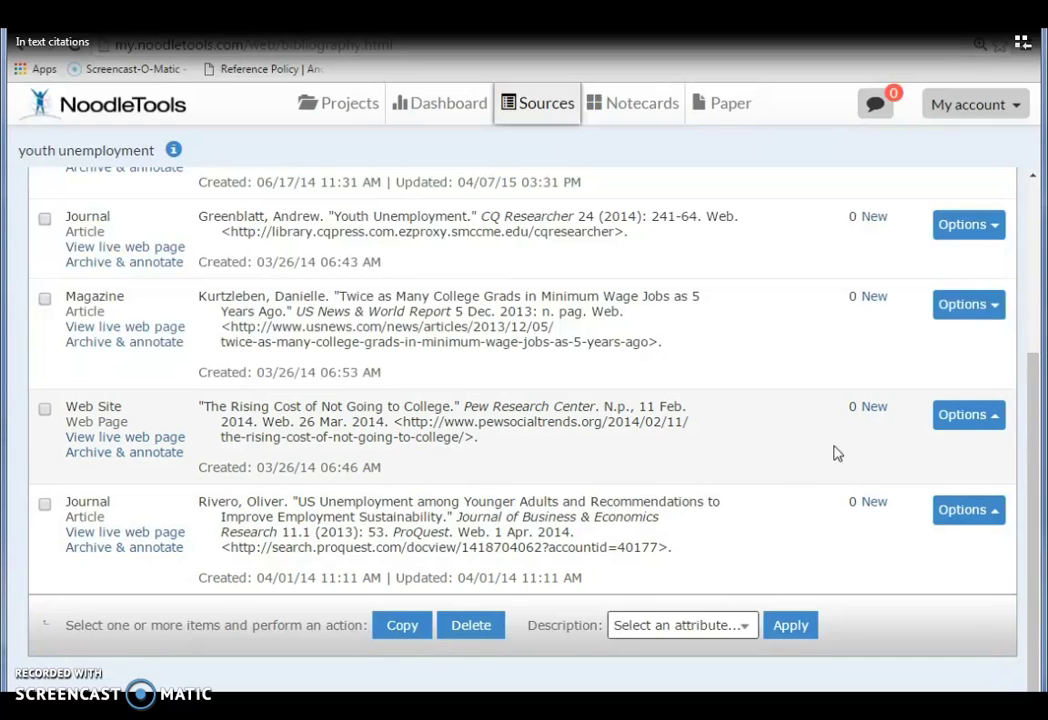
left_click(969, 420)
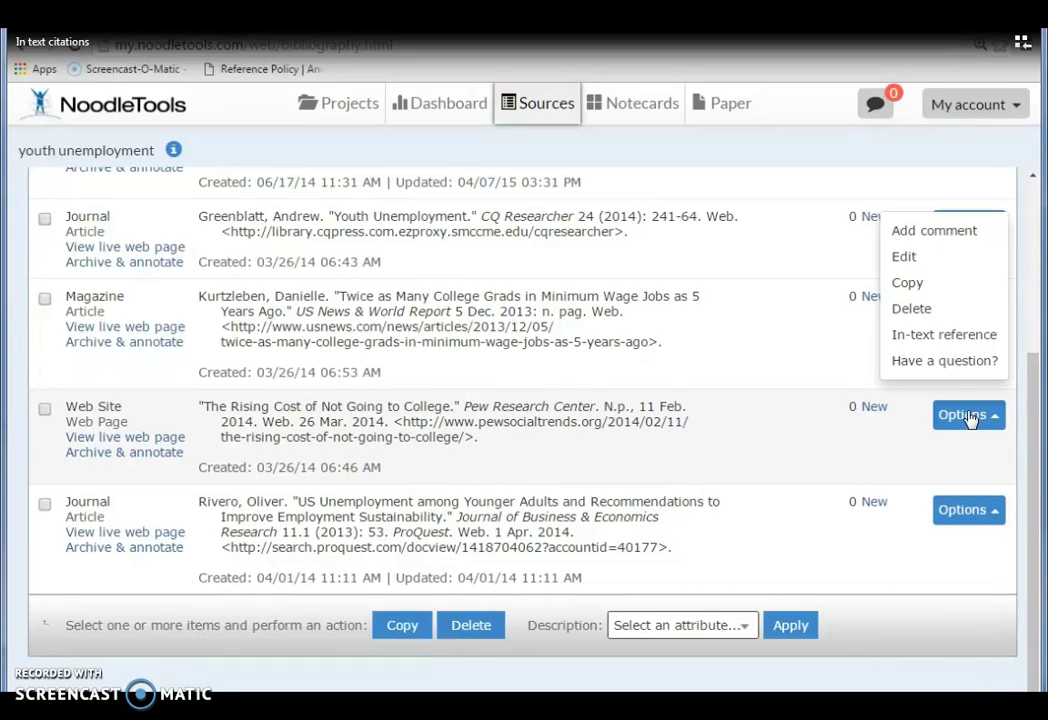
left_click(946, 336)
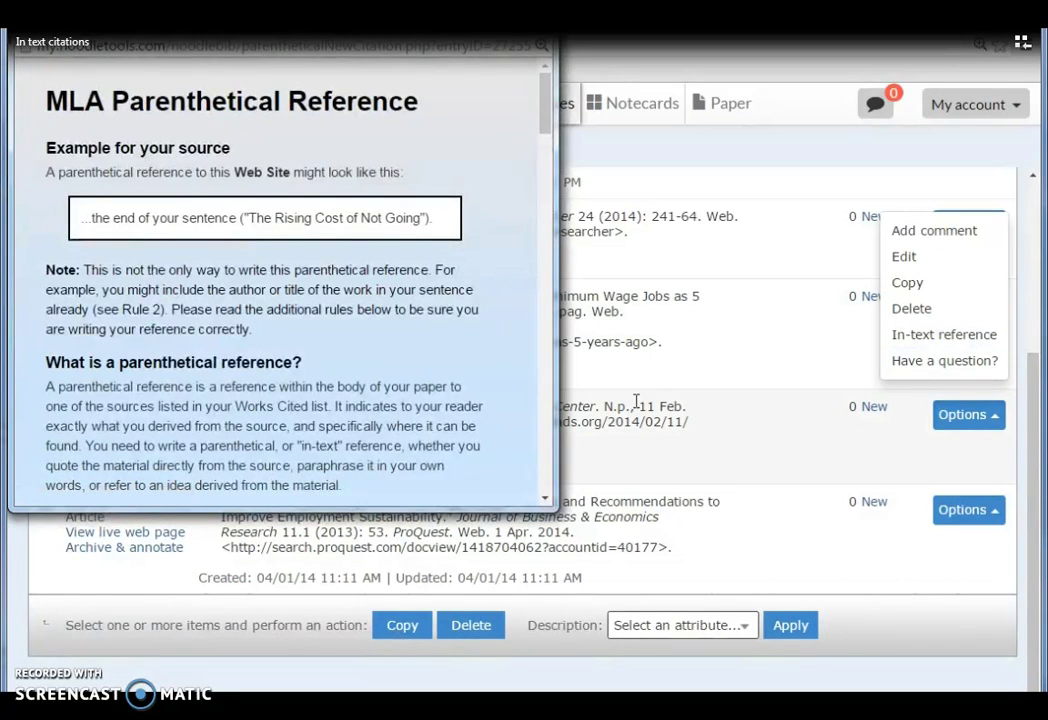